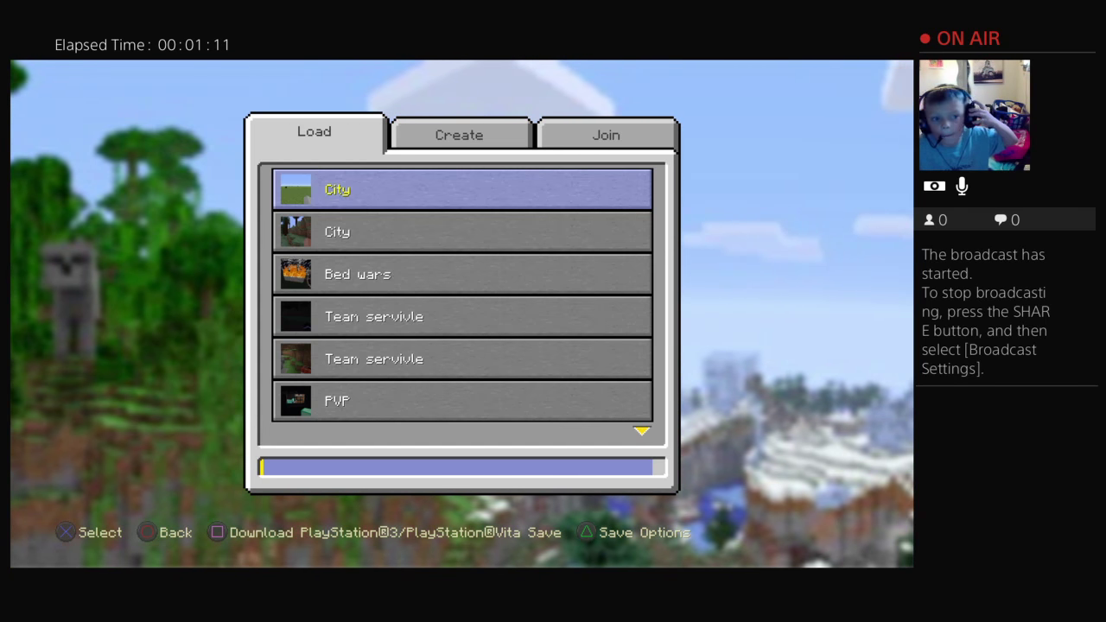
Step: Cycle back and forth through the Load, Create and Join tabs, finishing on the empty Join list
key(Right)
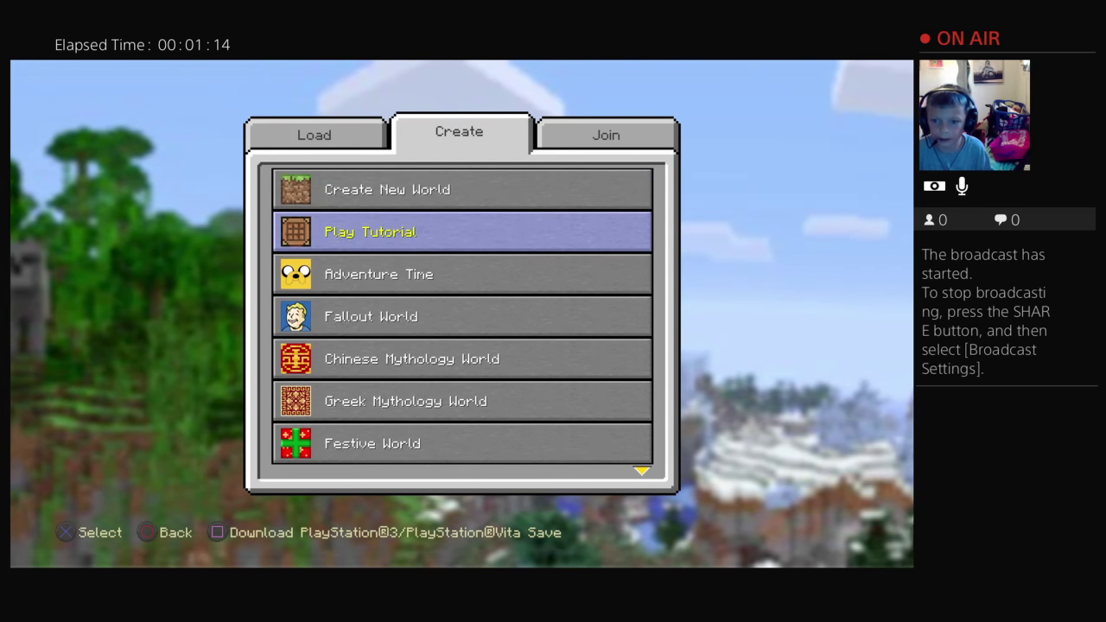
key(Right)
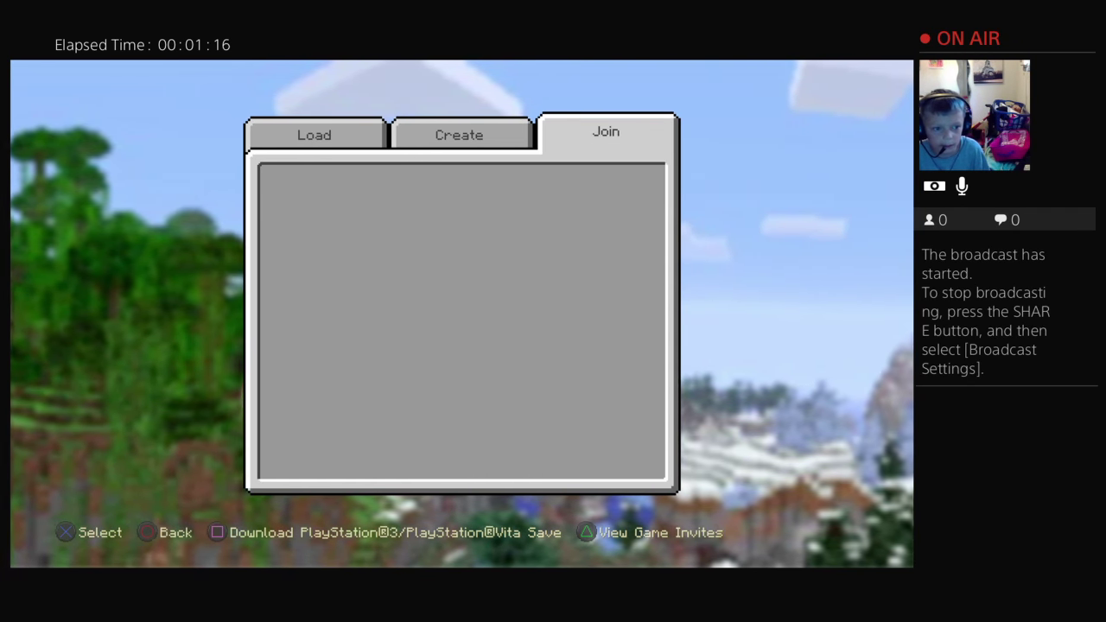
key(Left)
key(Left)
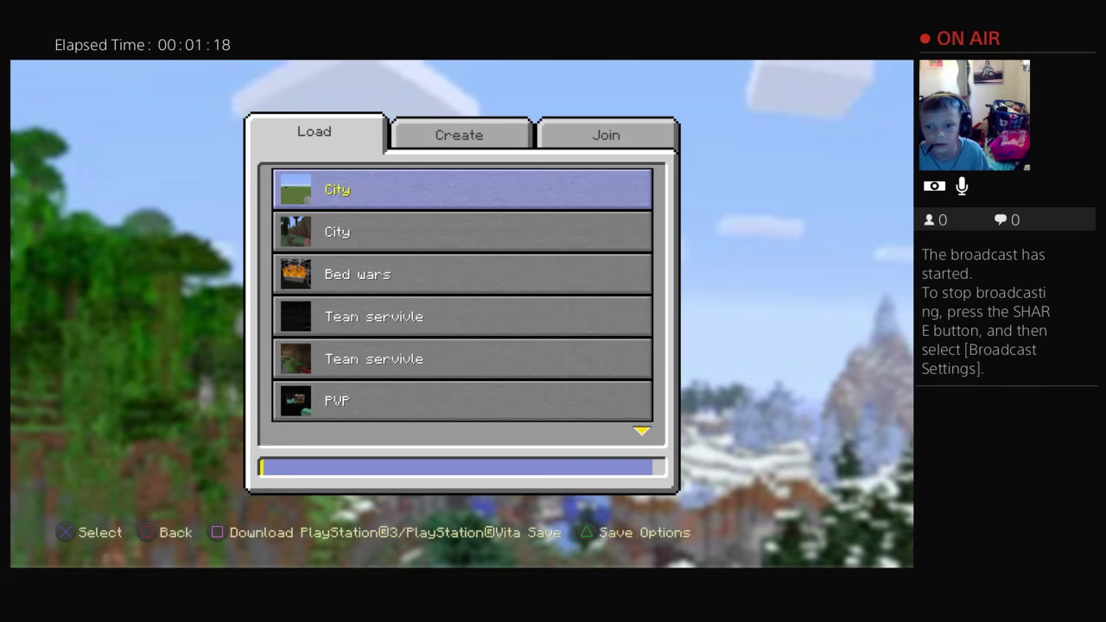
key(Right)
key(Left)
key(Right)
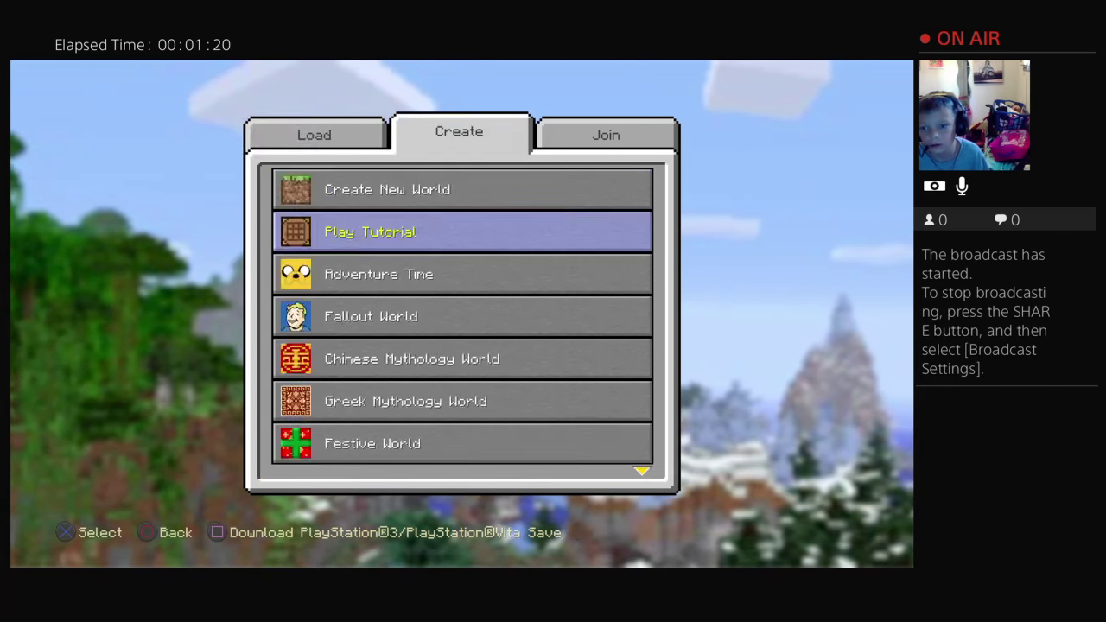
key(Left)
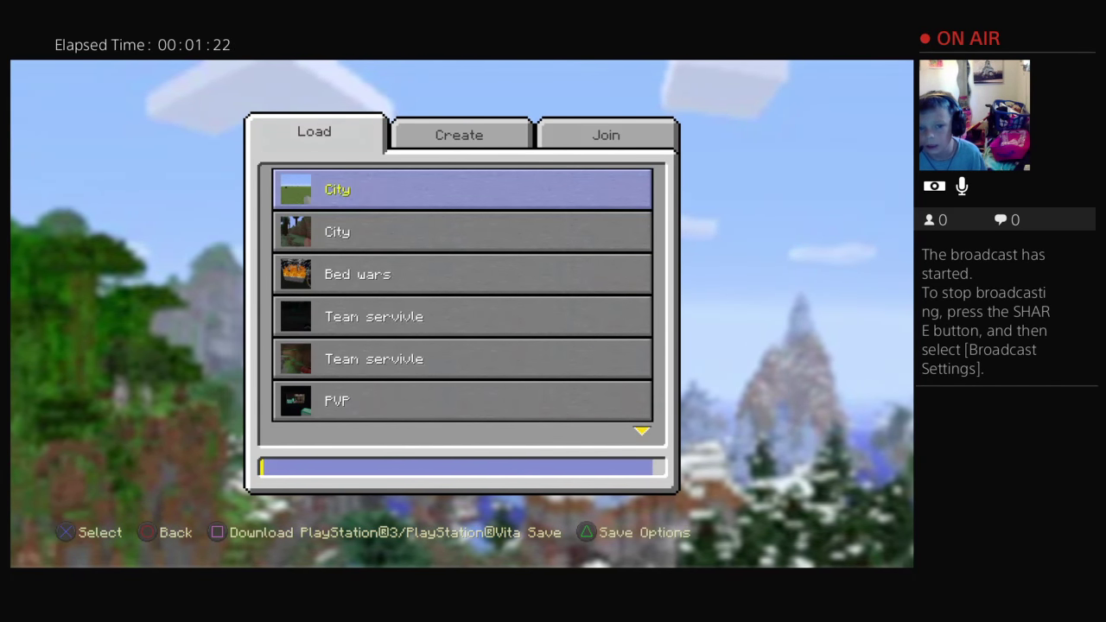
key(Right)
key(Right)
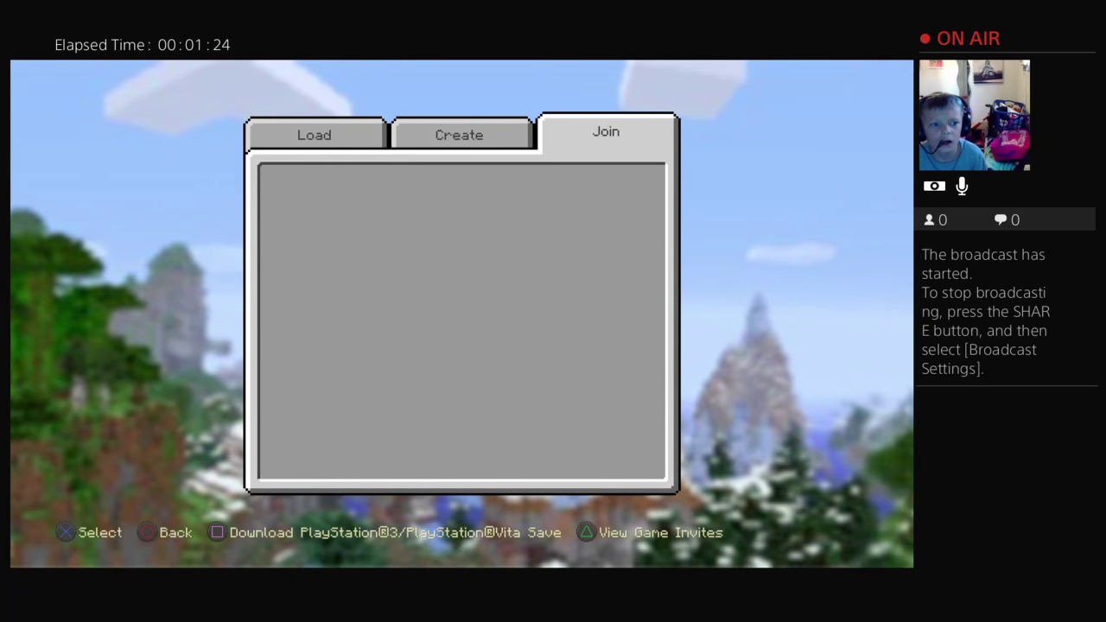